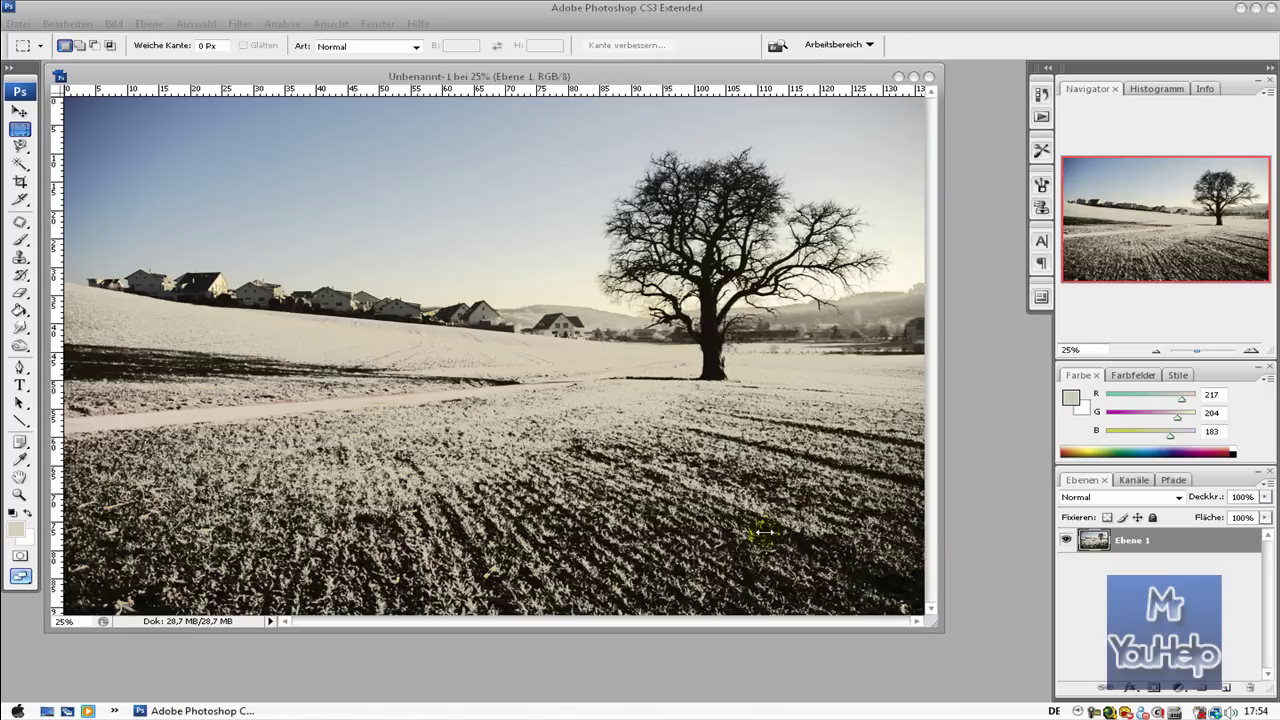
- Draw a rectangular selection over the field, then undo and redo clearing it
click(743, 460)
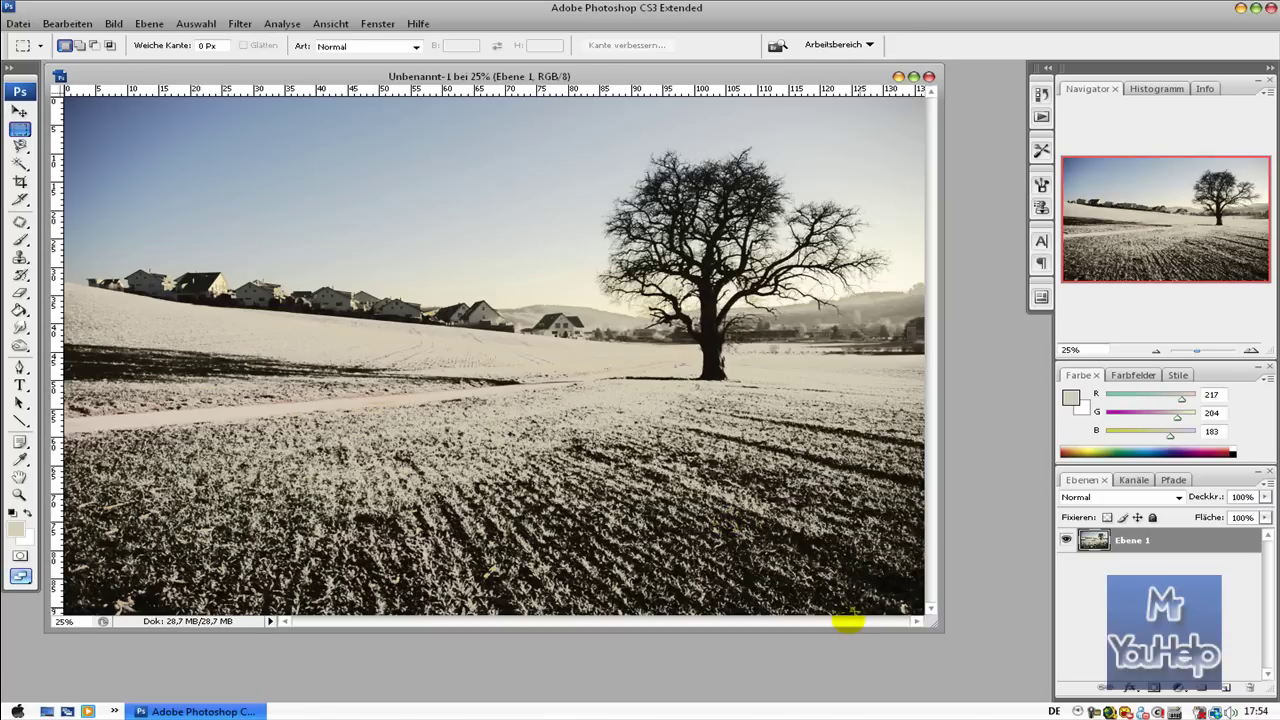
drag(163, 317, 800, 457)
click(800, 457)
click(80, 27)
click(75, 37)
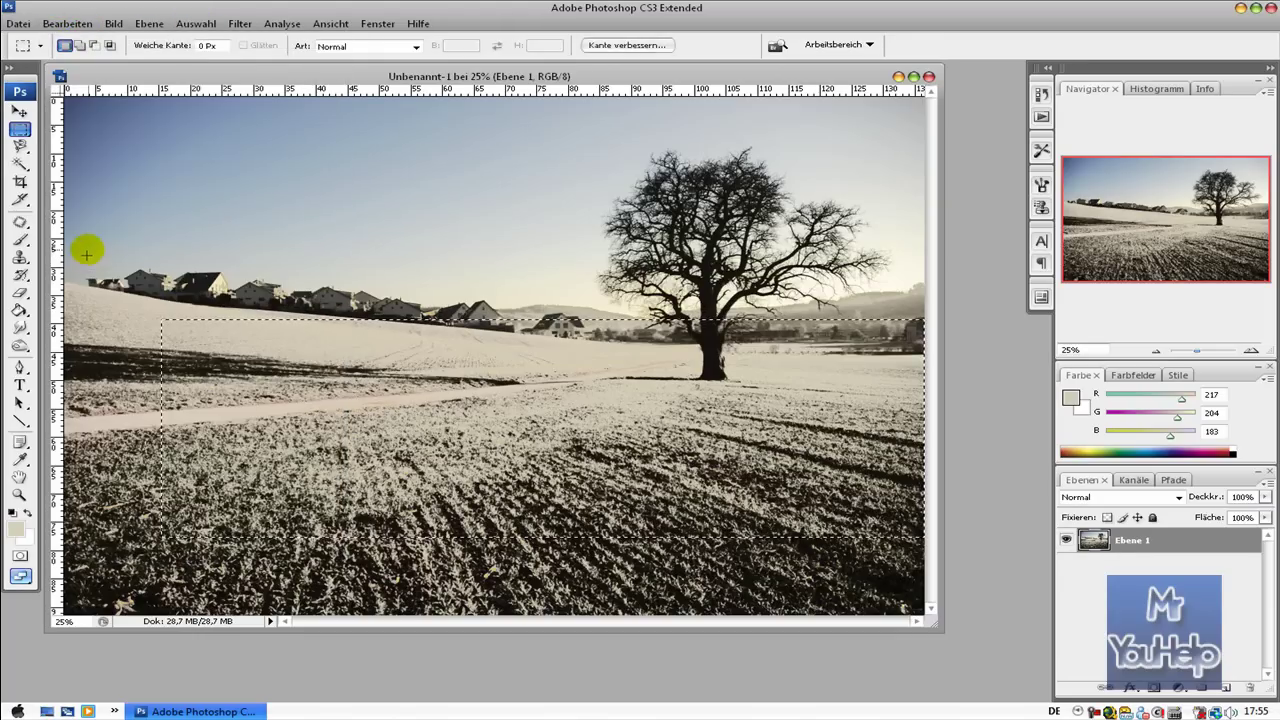
click(72, 20)
click(88, 37)
- Step back through the edit history to remove the frost effect, then reselect the image area
click(86, 28)
click(80, 38)
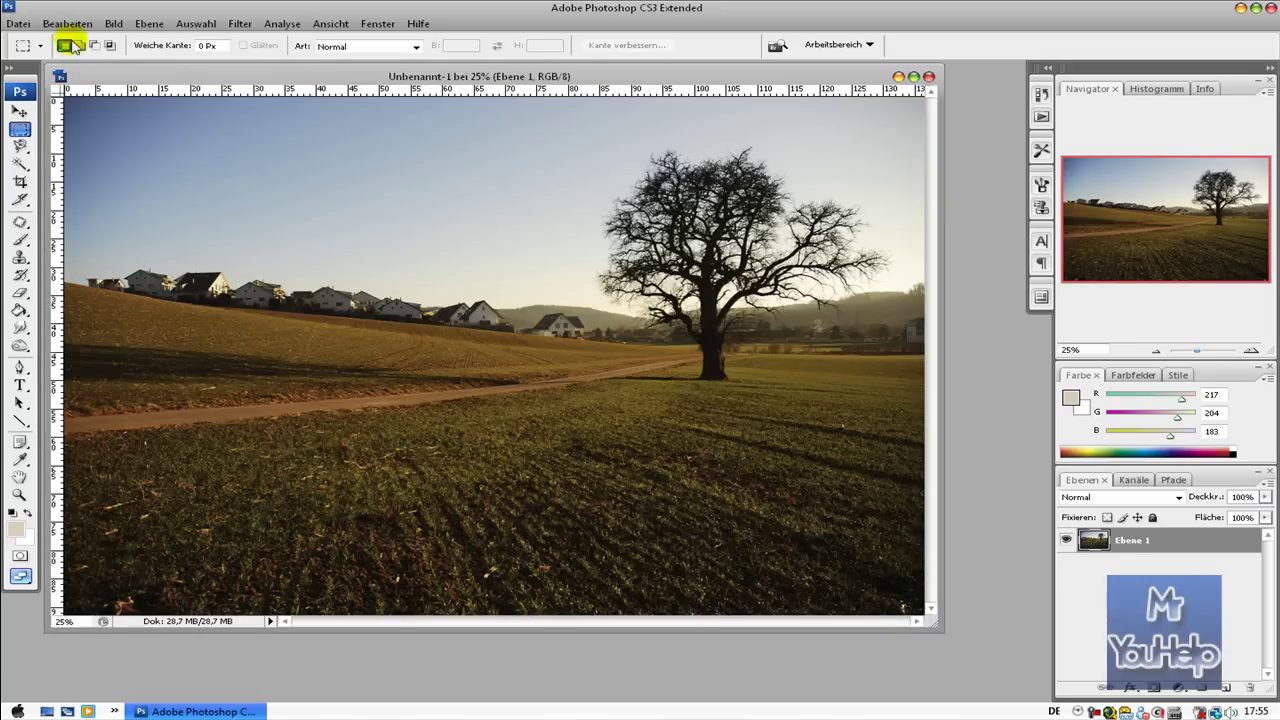
click(68, 23)
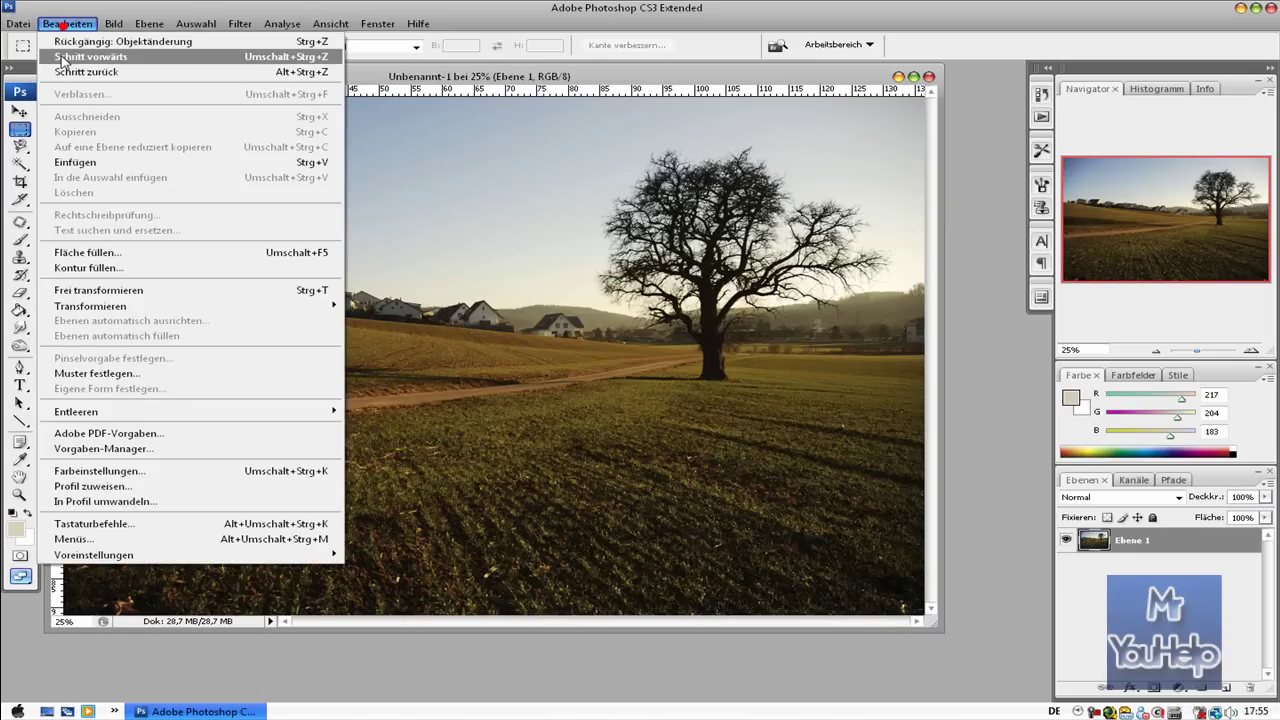
click(60, 57)
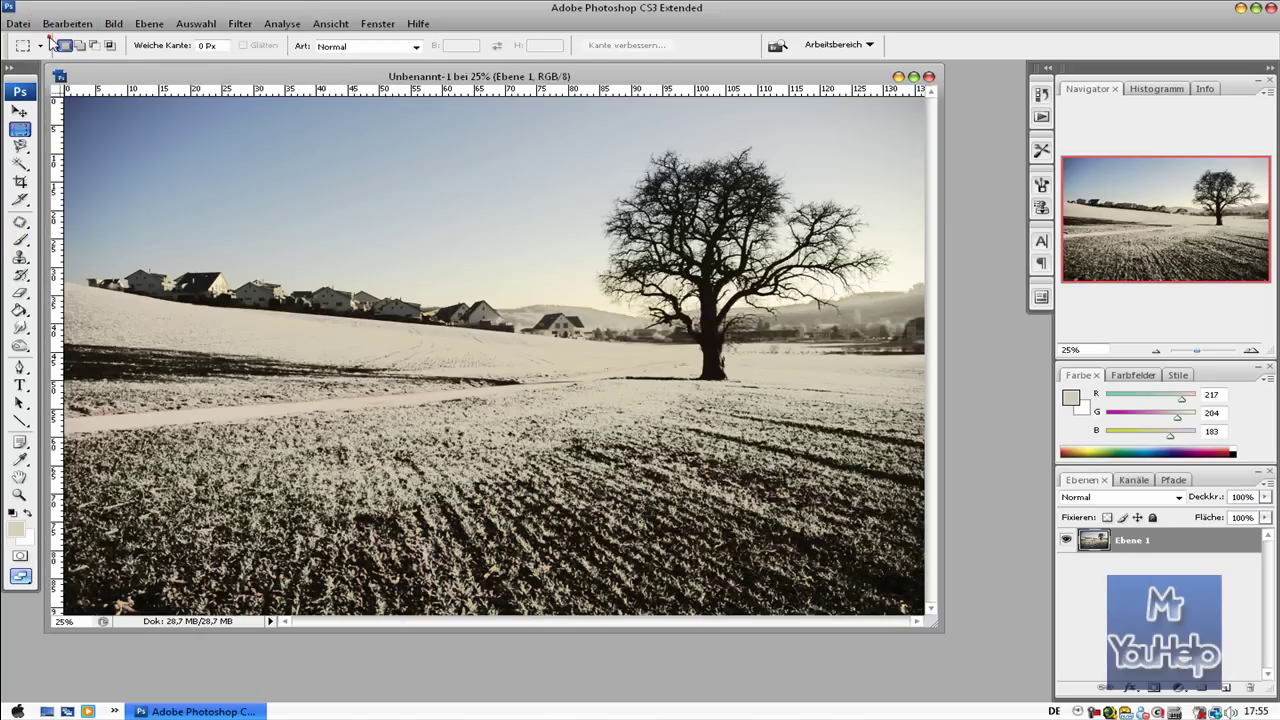
click(56, 24)
click(70, 72)
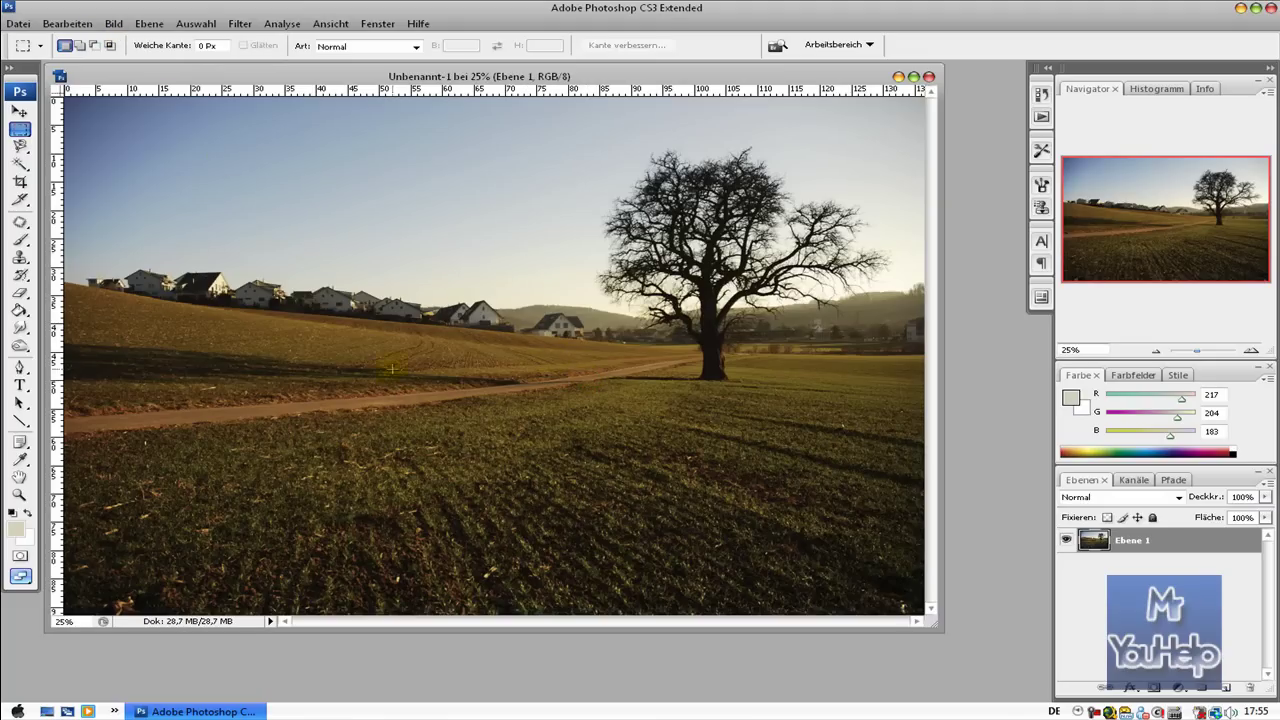
drag(108, 145, 700, 448)
- Deselect, then open Bild > Anpassungen > Farbe ersetzen for the field photo
click(763, 412)
click(114, 23)
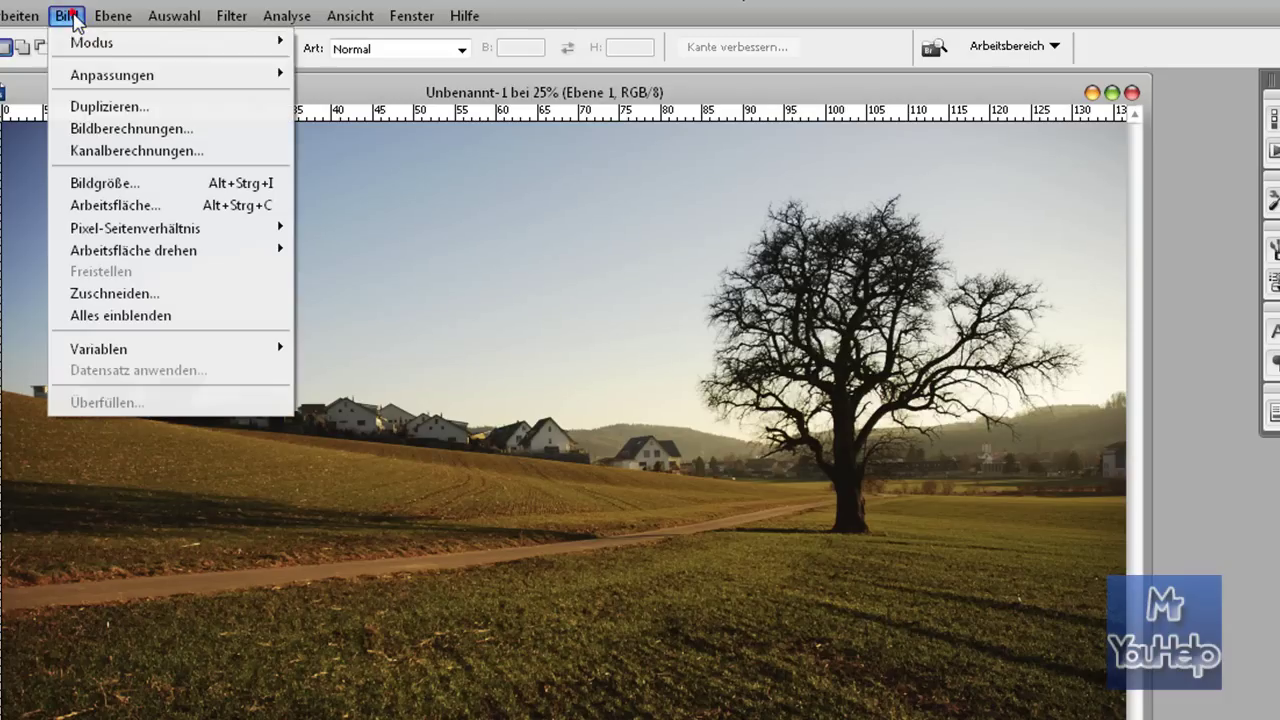
mouse_move(112, 75)
click(522, 330)
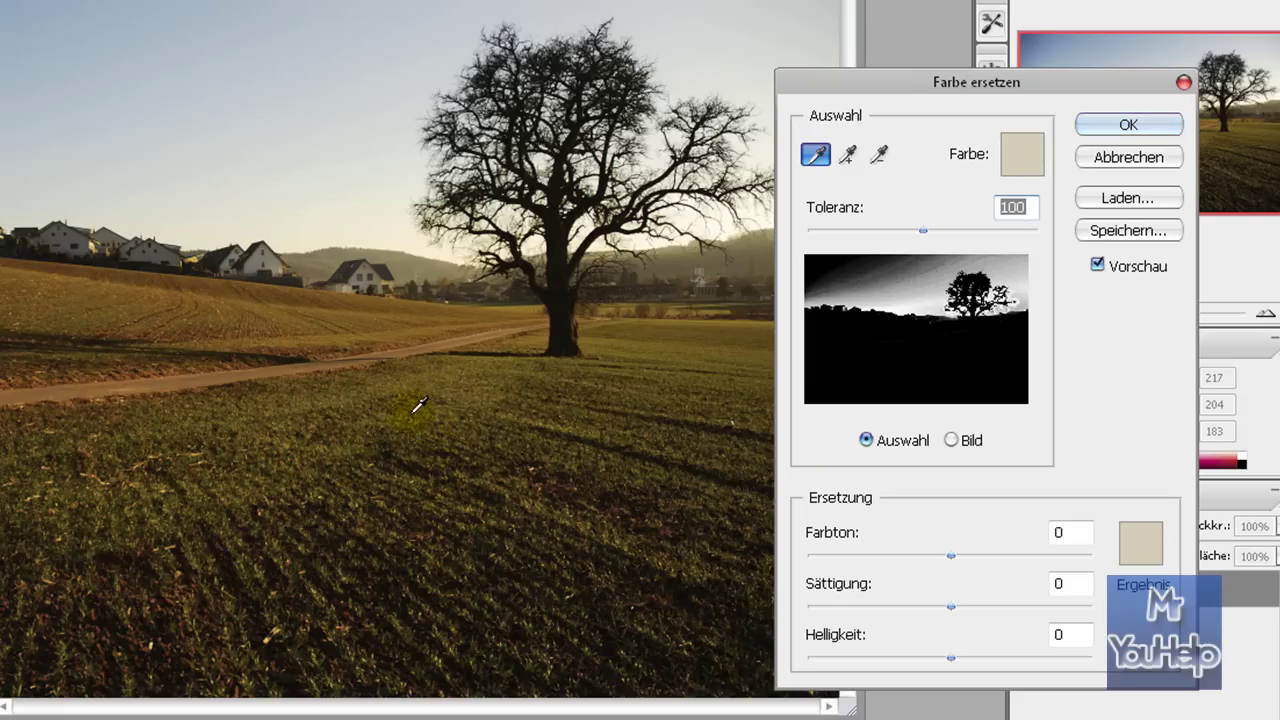
click(847, 153)
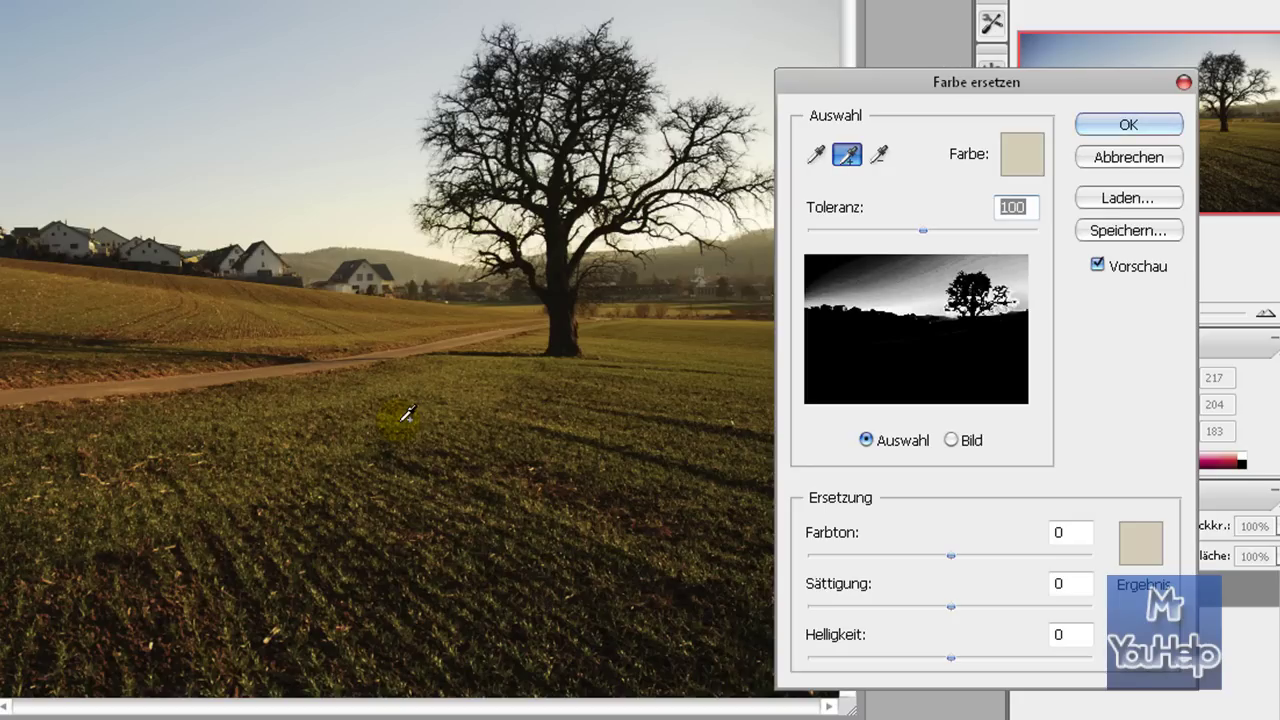
click(816, 154)
click(816, 154)
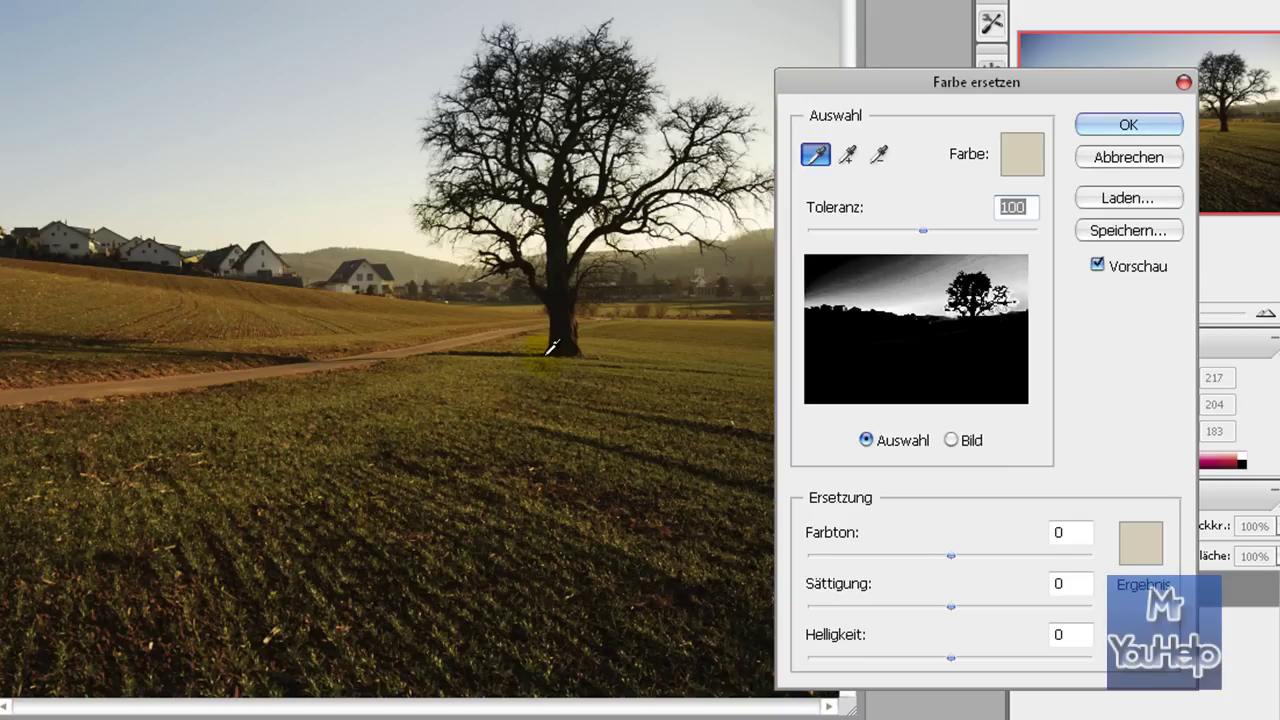
click(879, 154)
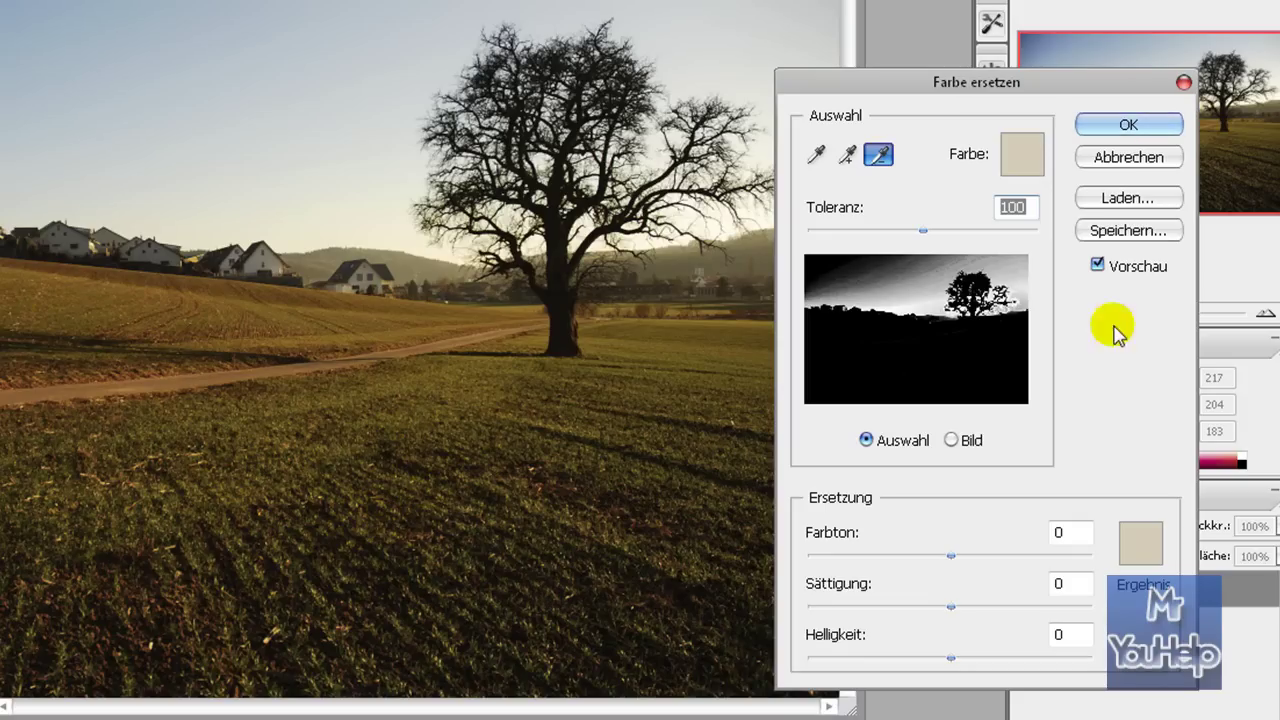
click(815, 154)
click(1012, 202)
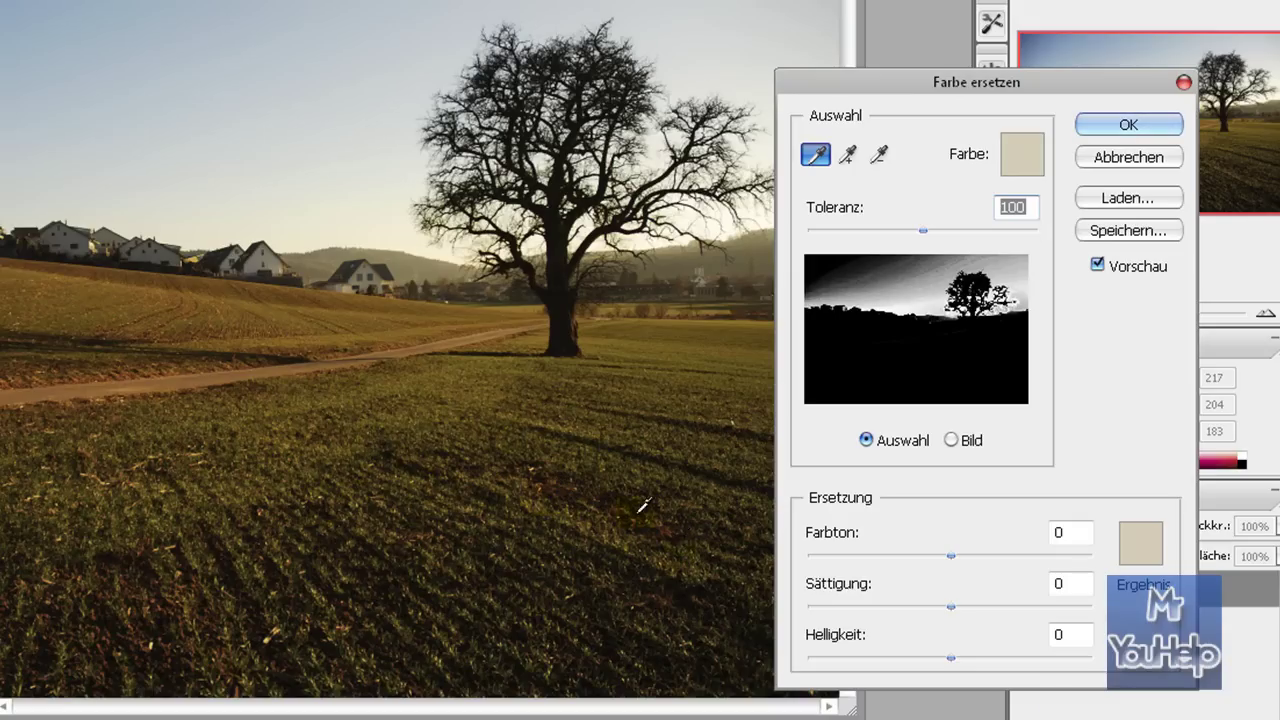
- Set a near-white Ergebnis colour (Farbton -1, Sättigung -2) with Helligkeit +100, dialog moved aside
click(1130, 554)
click(485, 183)
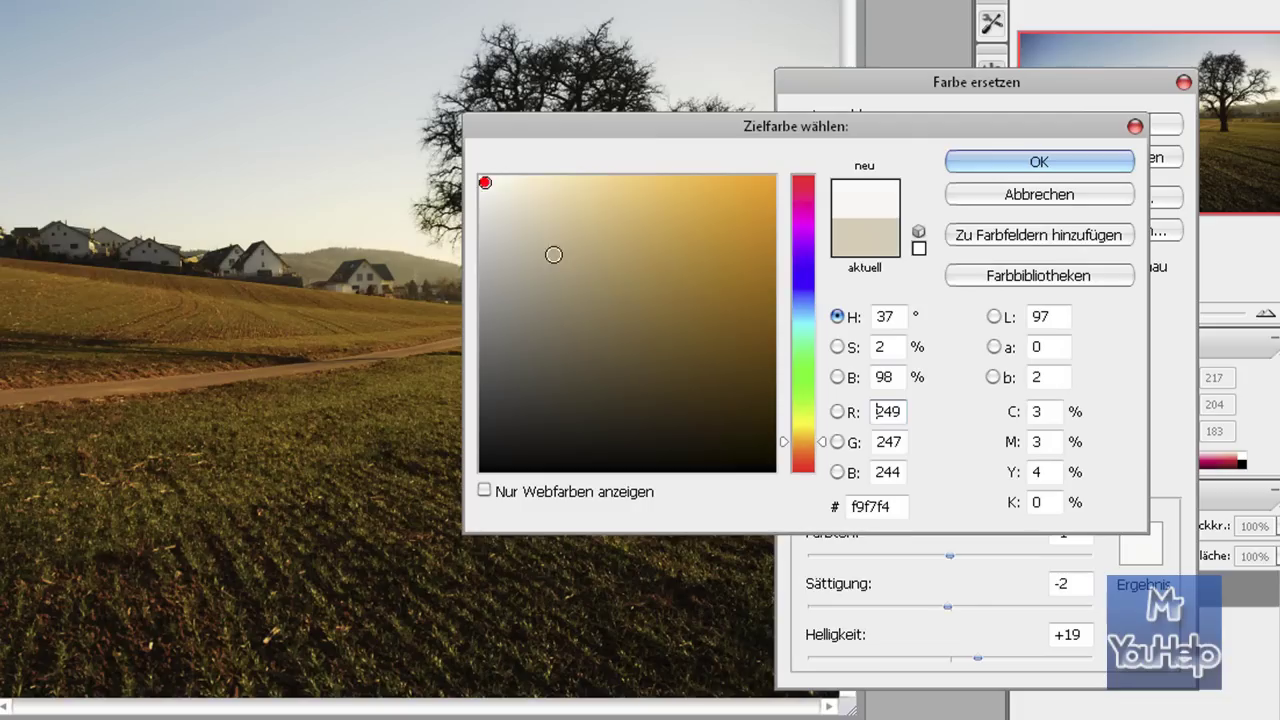
click(948, 165)
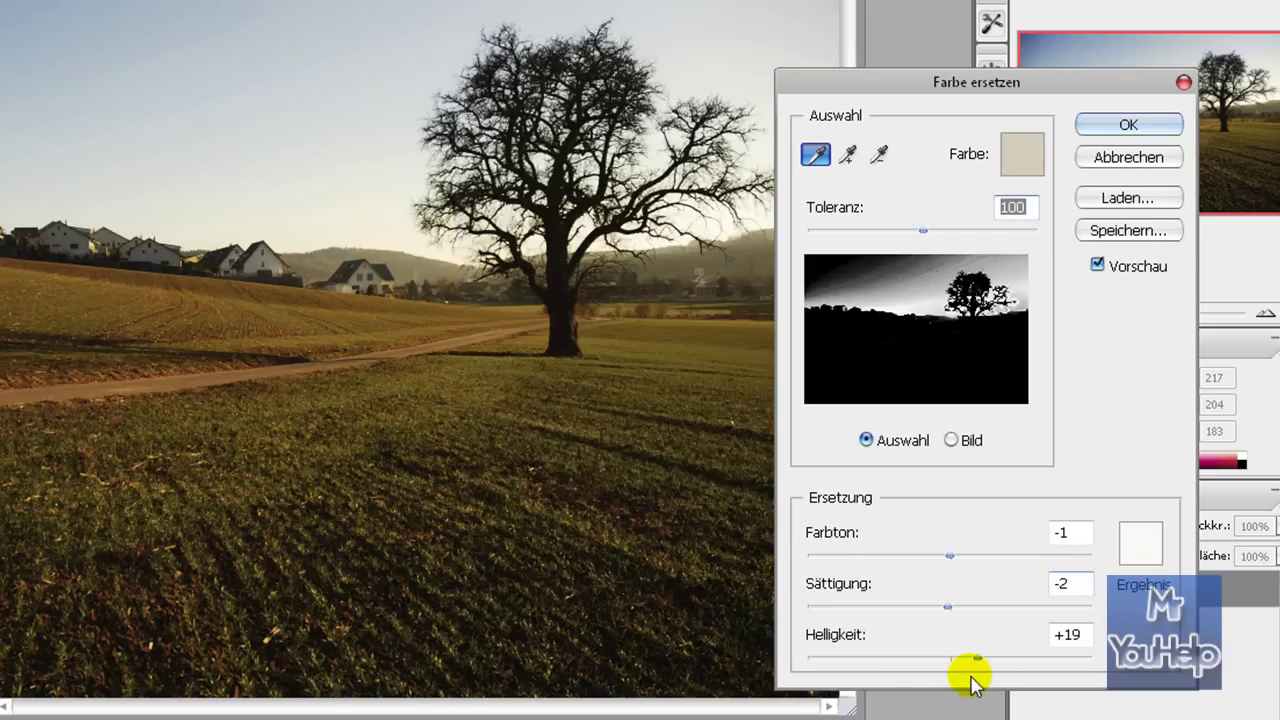
drag(993, 658, 1092, 658)
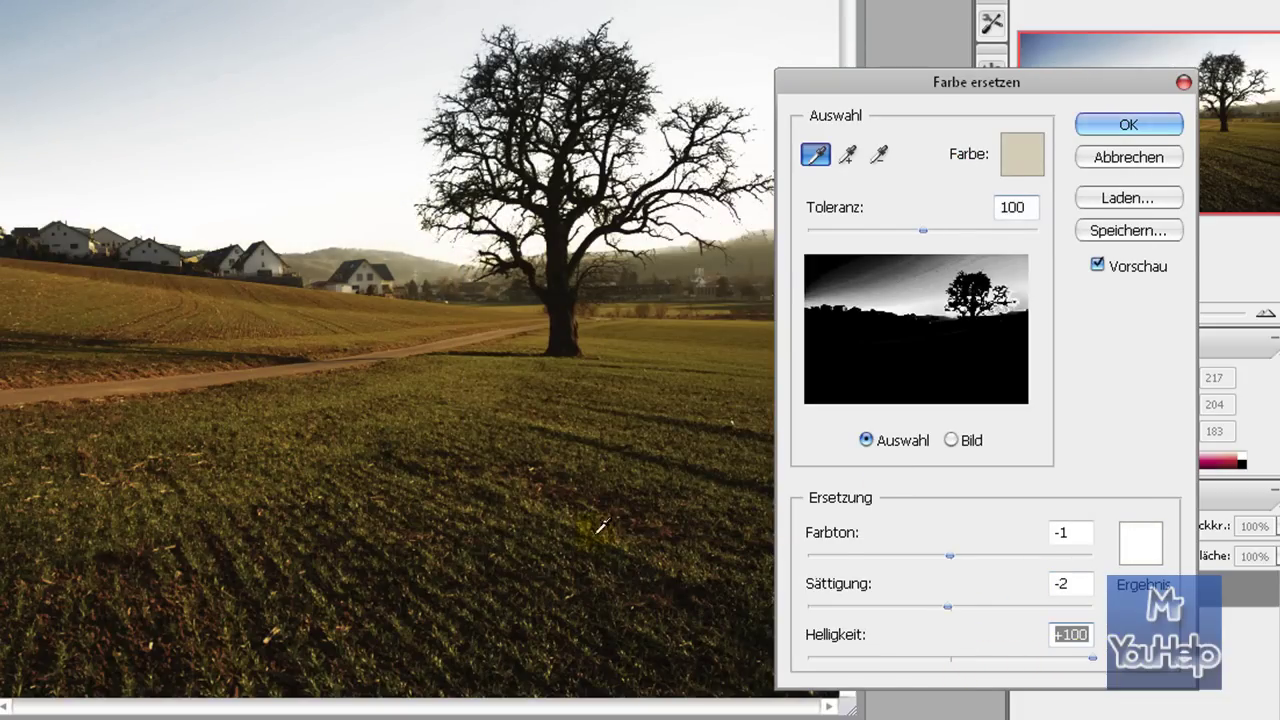
click(951, 440)
mouse_move(945, 84)
mouse_down()
mouse_move(982, 88)
mouse_move(980, 66)
mouse_up()
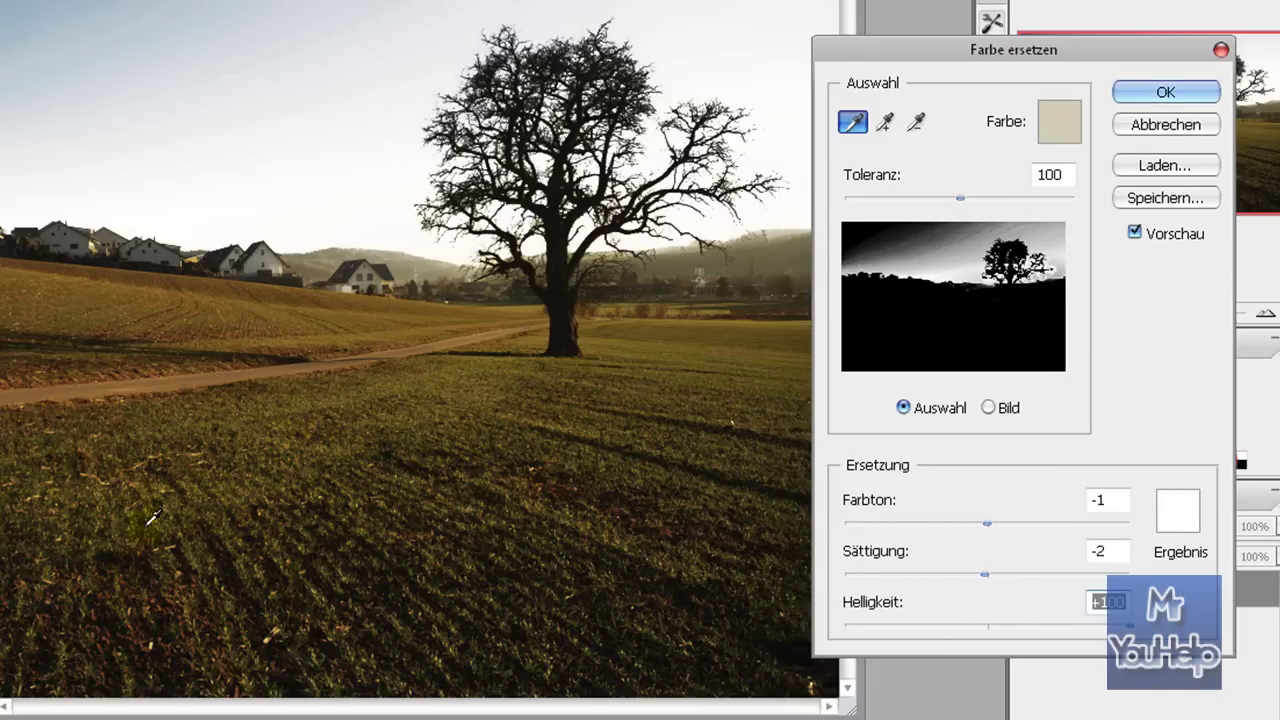
- Sample the green grass, then add the dark ground and soil colours to the replacement
click(209, 420)
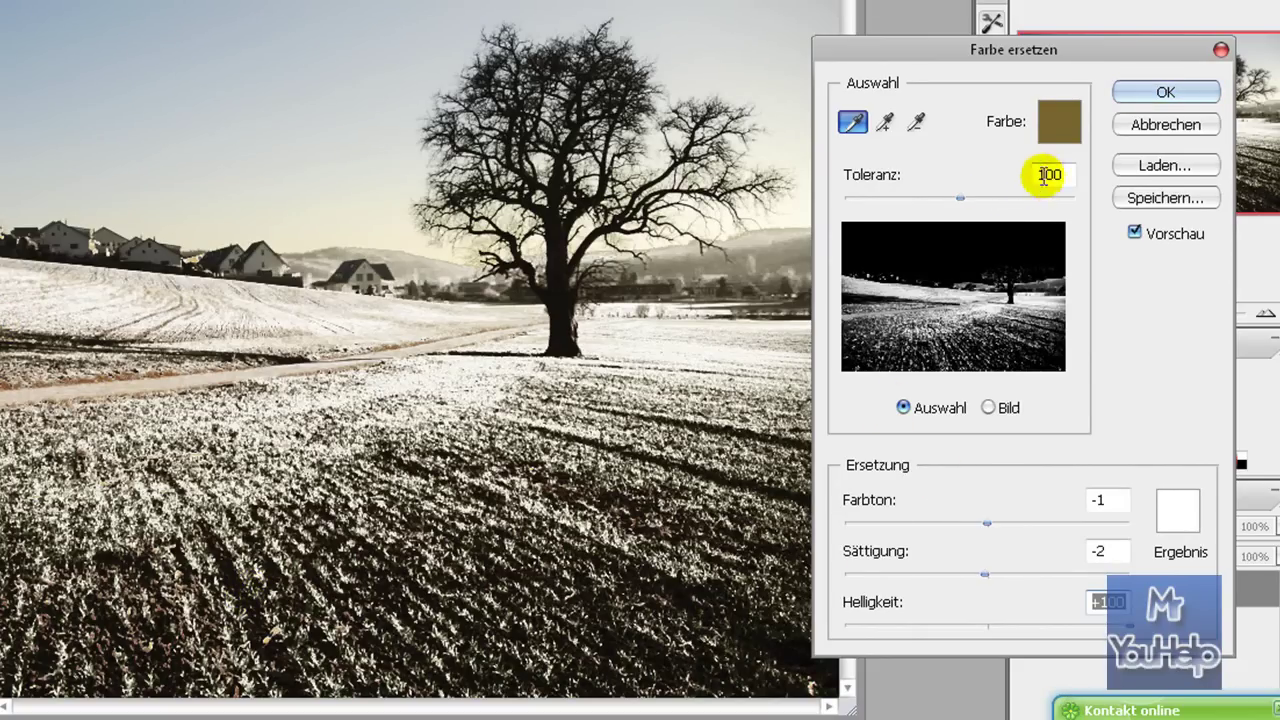
click(453, 507)
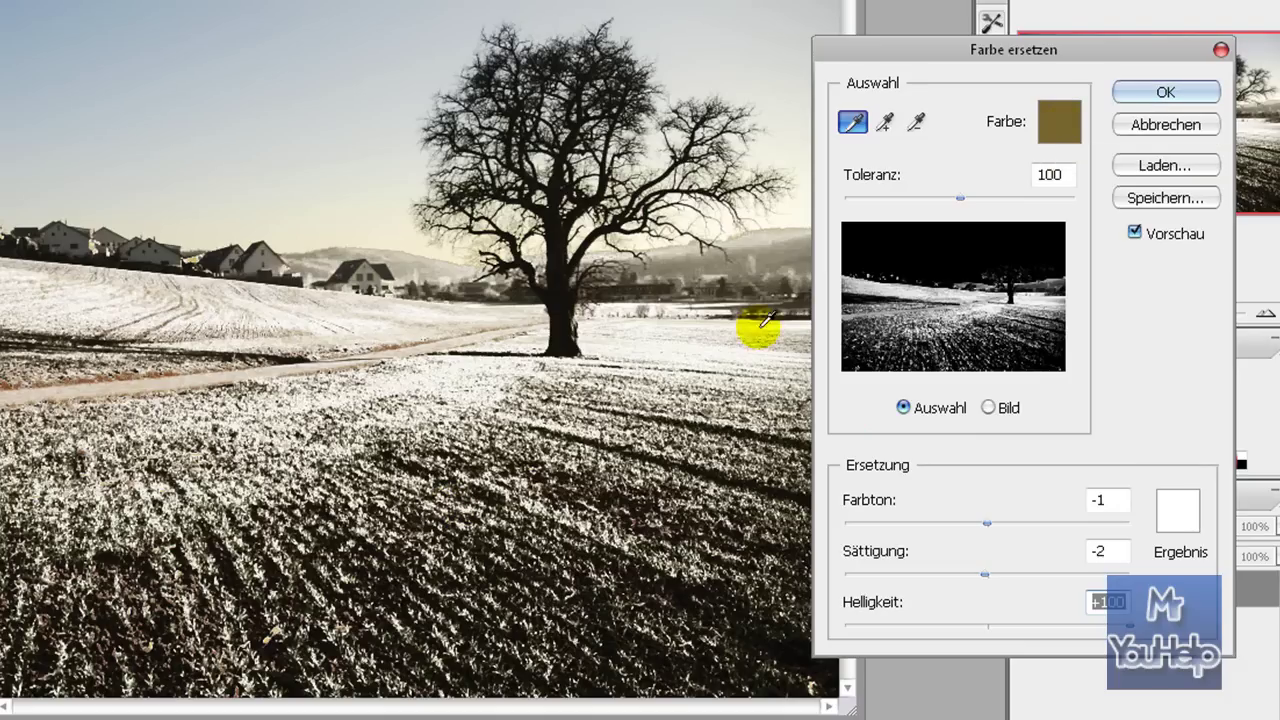
click(884, 121)
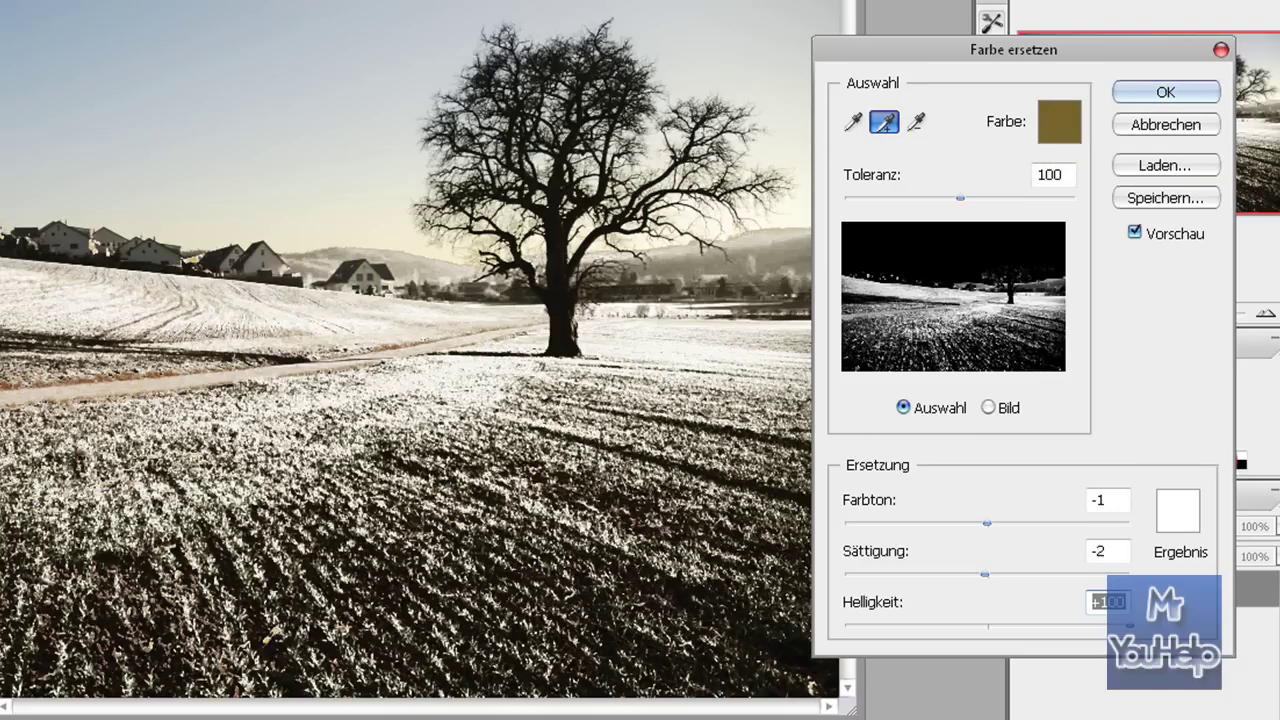
click(450, 560)
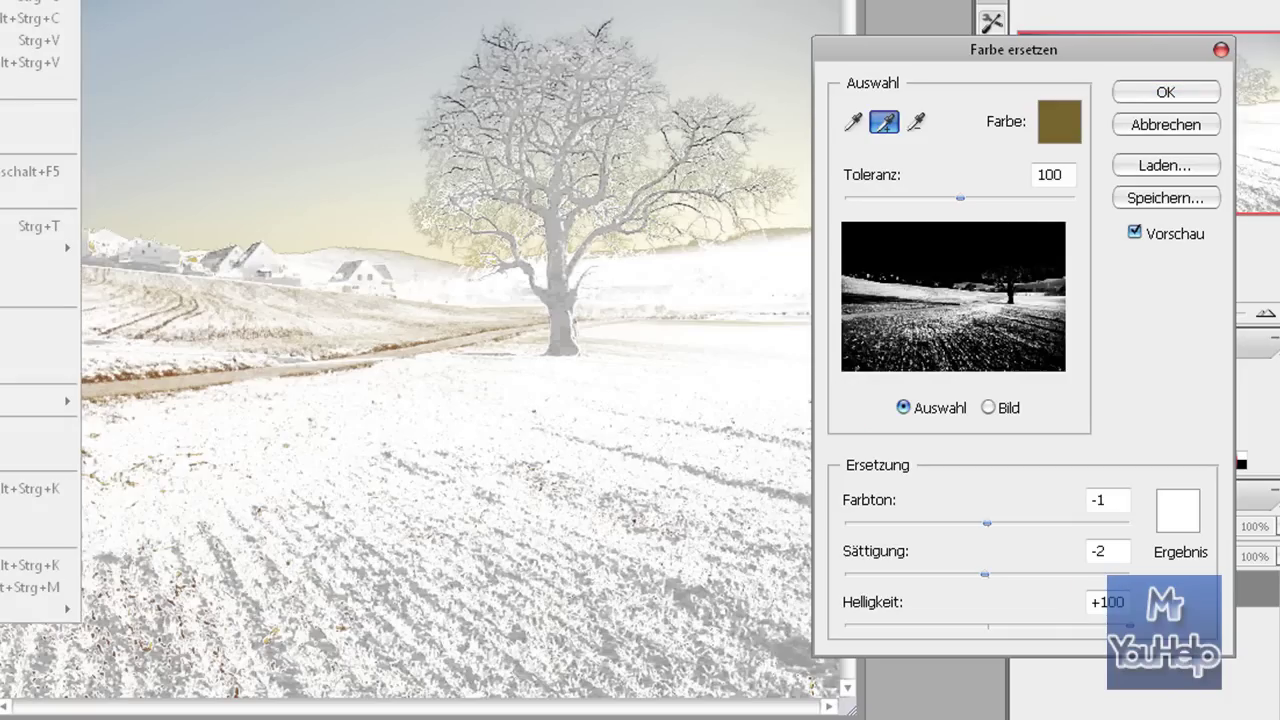
key(ctrl+z)
click(20, 380)
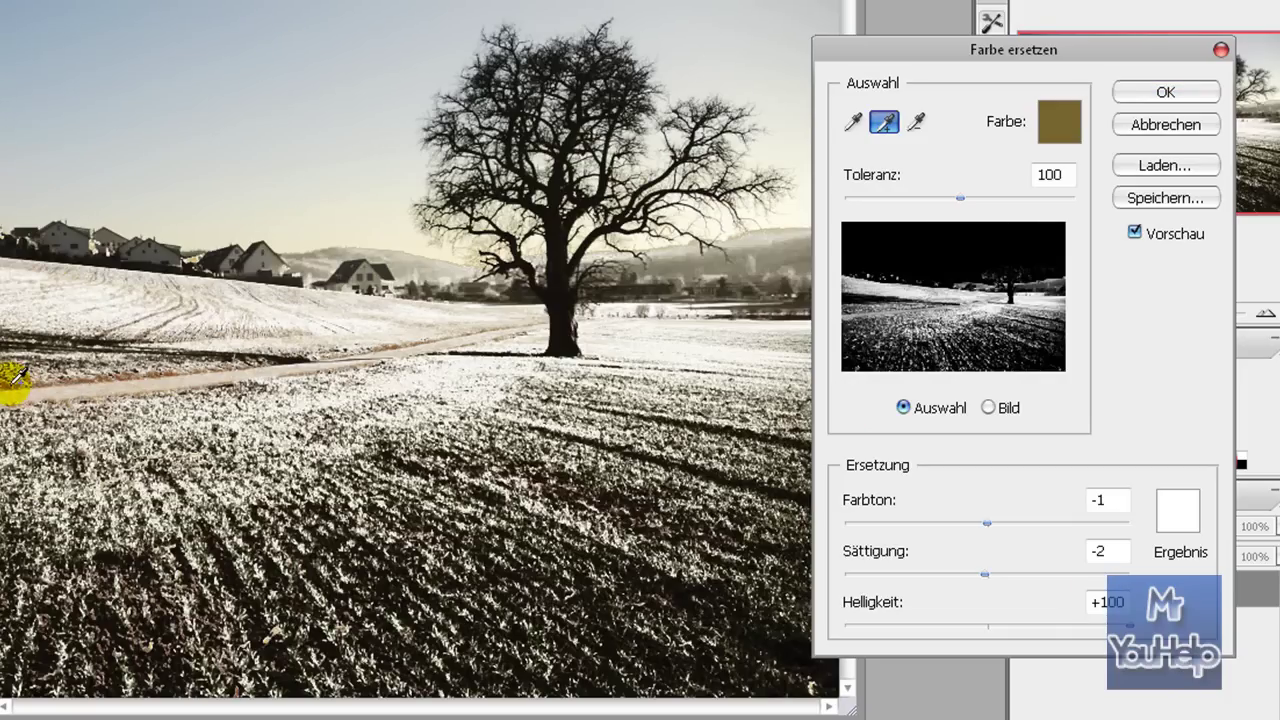
click(18, 378)
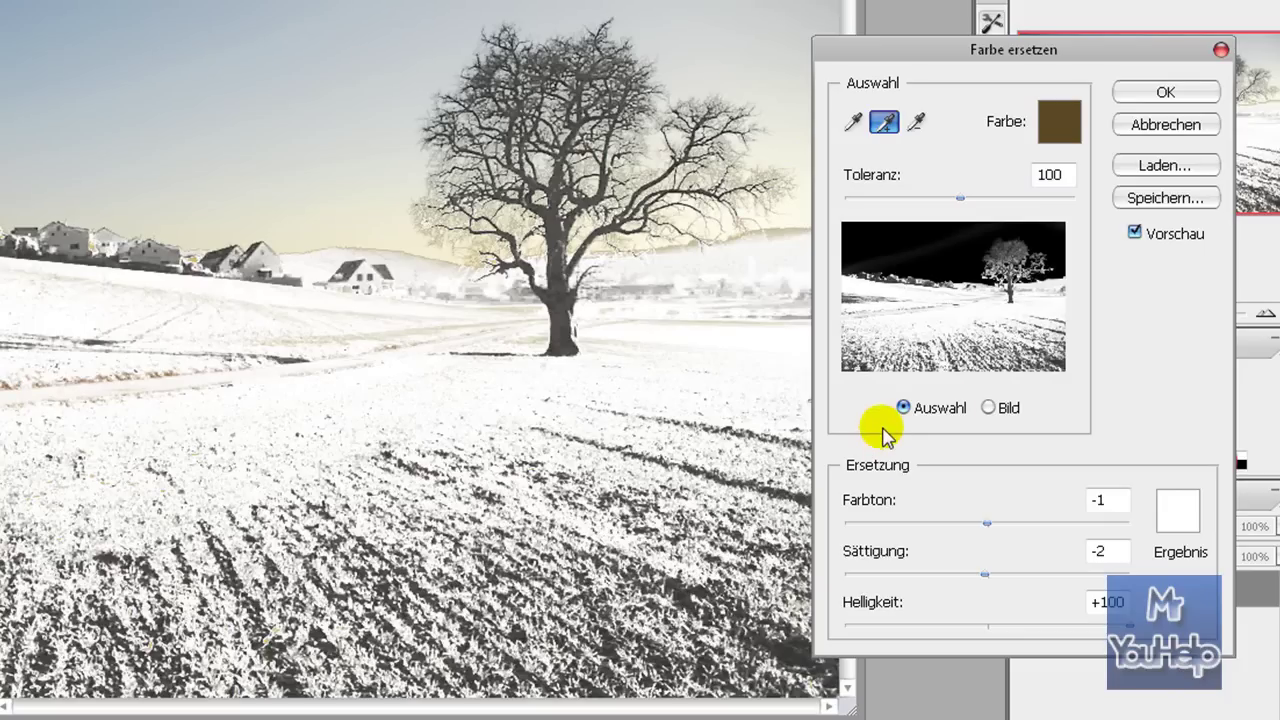
click(852, 122)
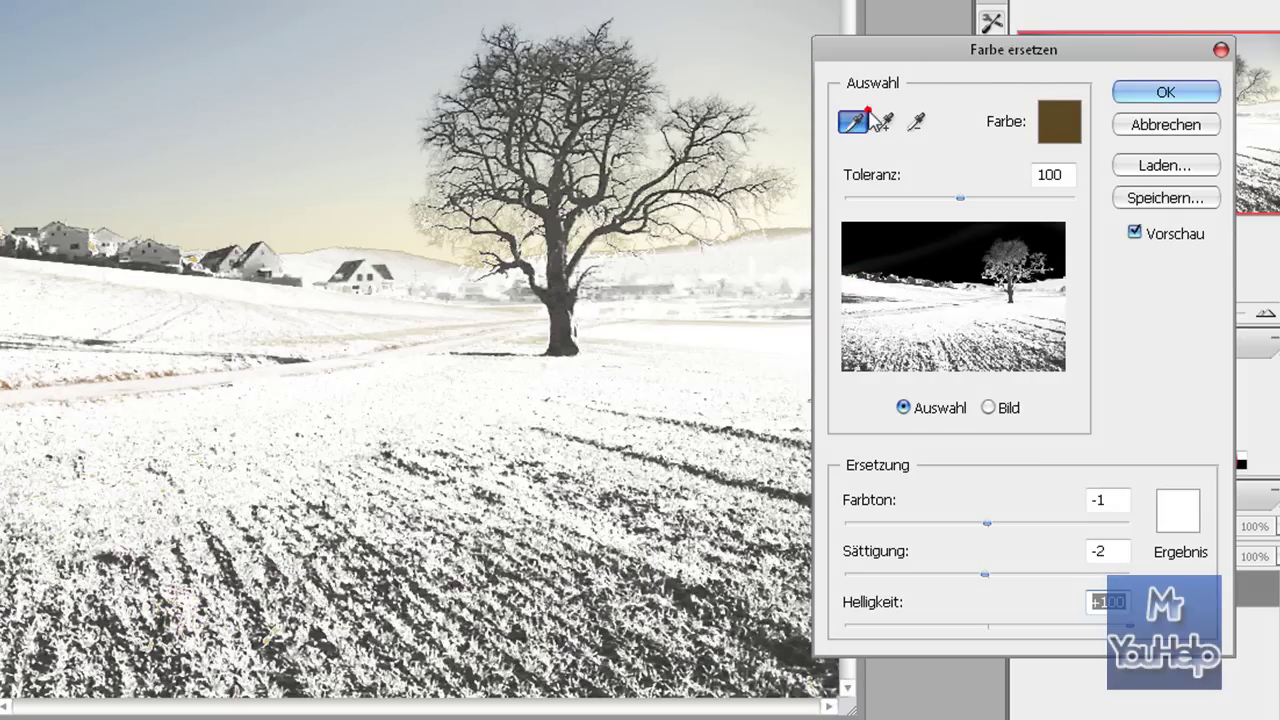
- Resample the olive grass and lower Helligkeit to about +87 for a lighter frost
drag(949, 62, 955, 38)
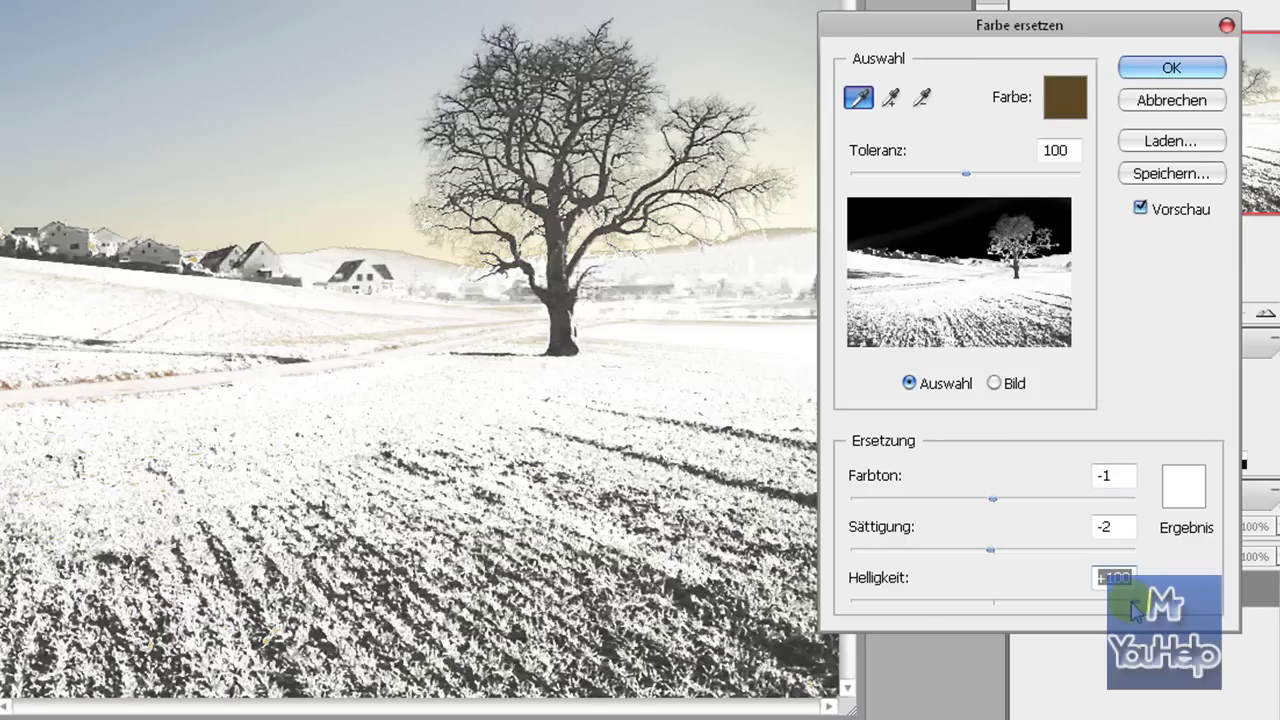
mouse_move(1138, 603)
mouse_down()
mouse_move(1089, 604)
mouse_move(1135, 604)
mouse_up()
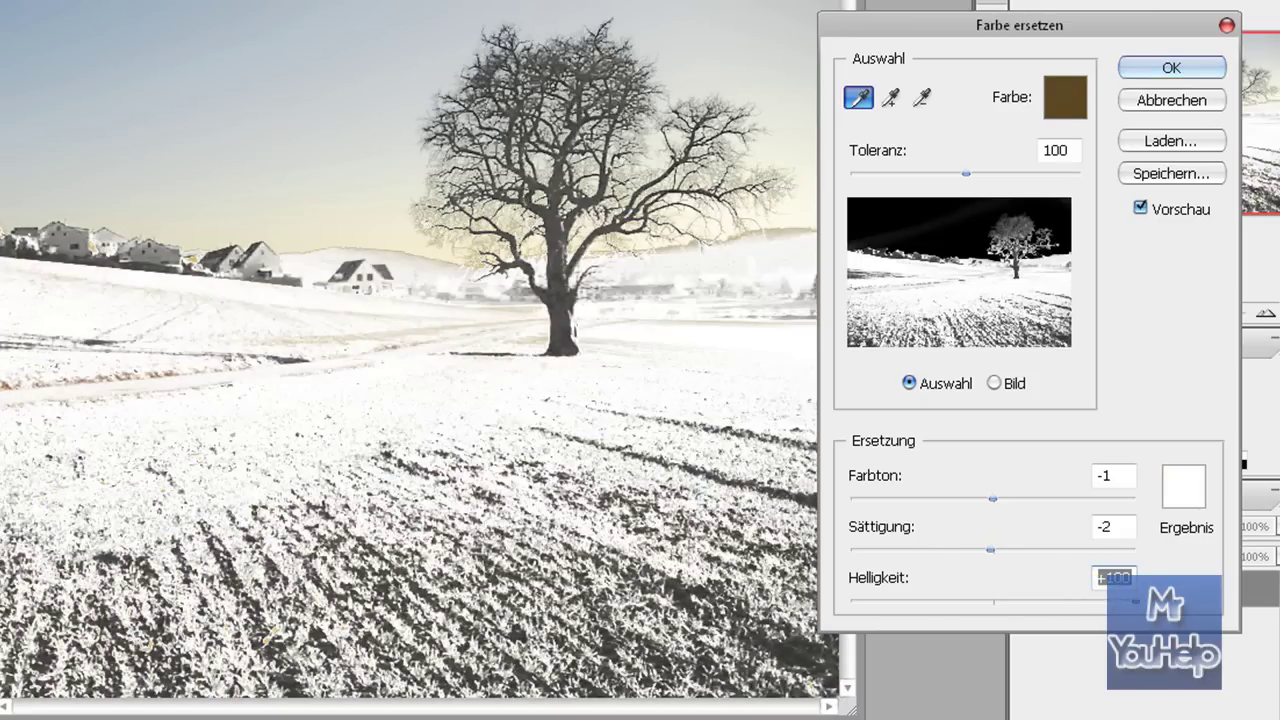
click(16, 560)
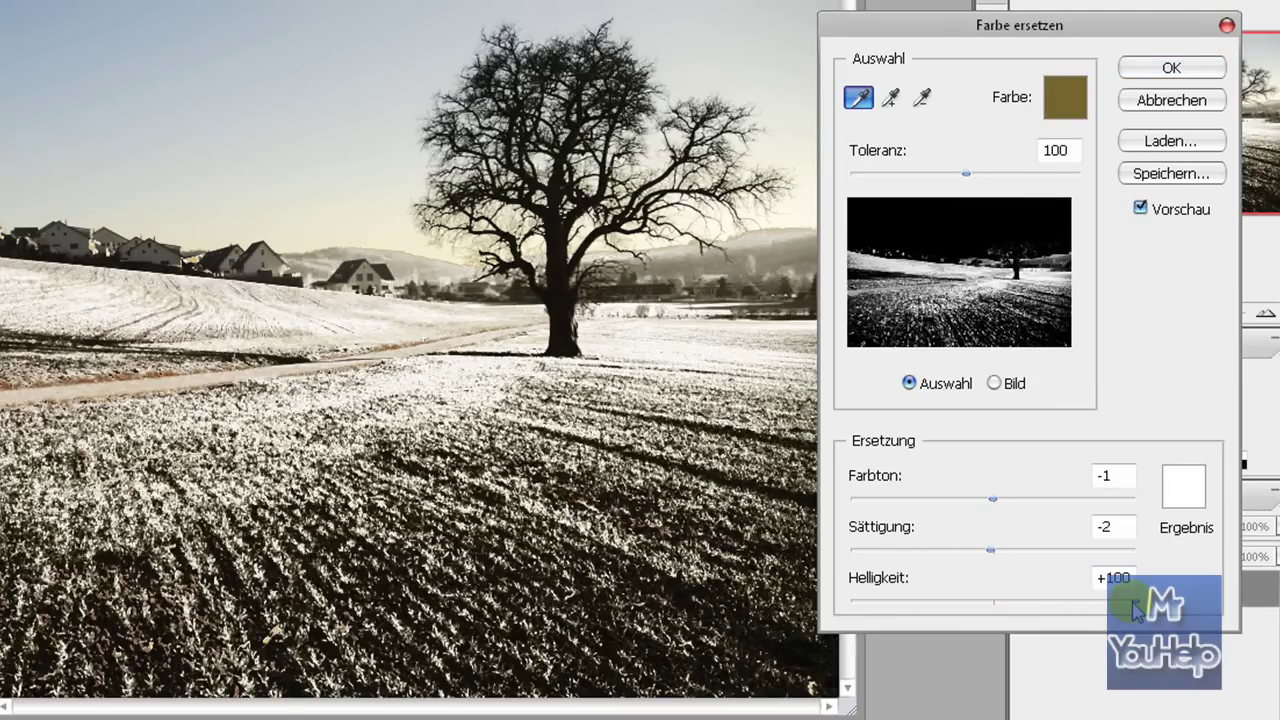
mouse_move(1136, 603)
mouse_down()
mouse_move(1100, 603)
mouse_move(1120, 603)
mouse_up()
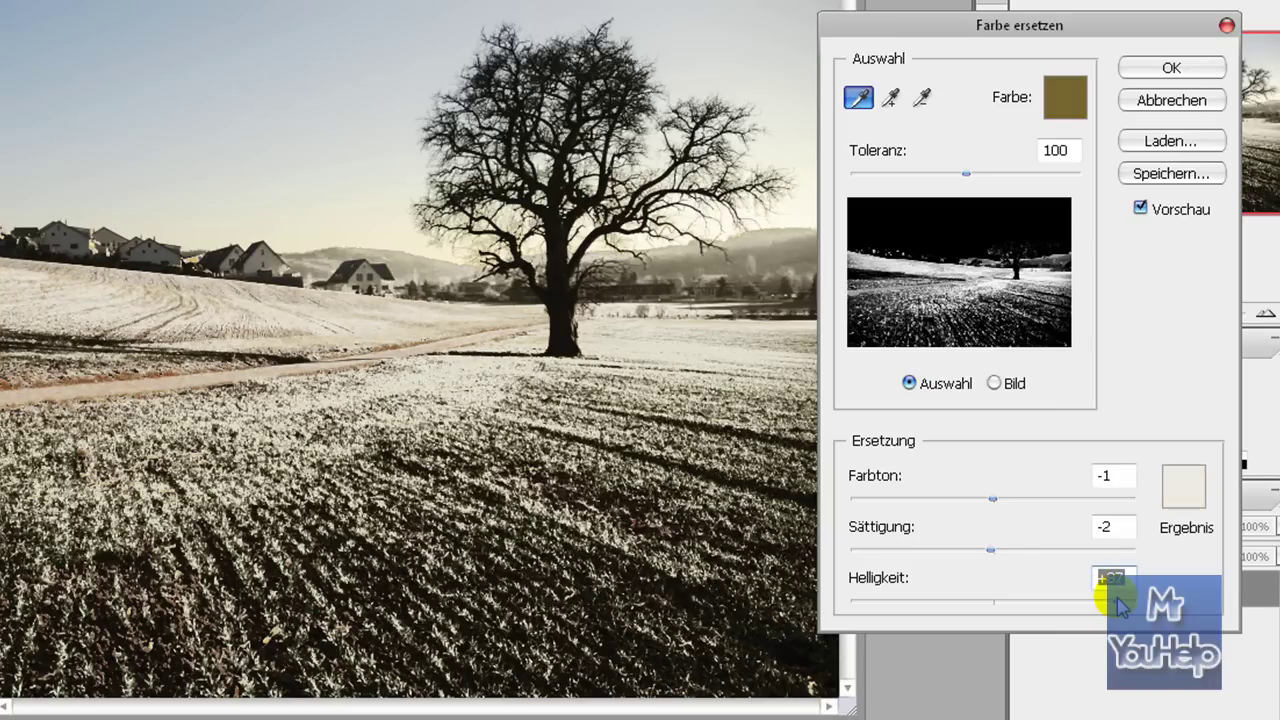